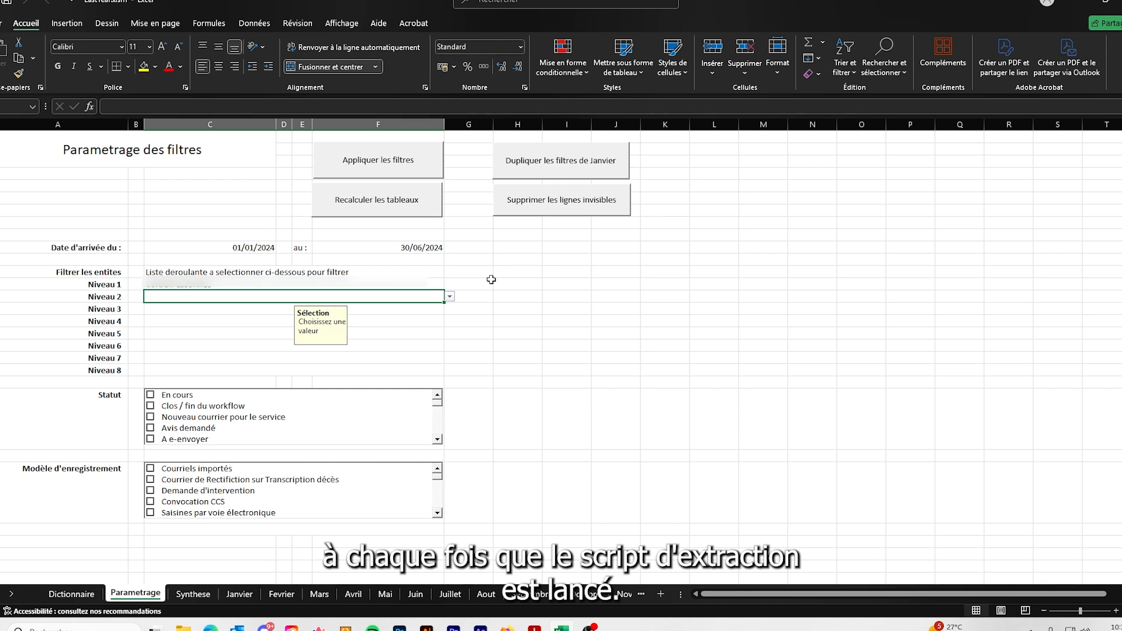
- Check the arrival date range, then set entity filter Niveau 2 to DGS Direction Générale des Services and Niveau 3 to the DGARMSP entry
click(252, 248)
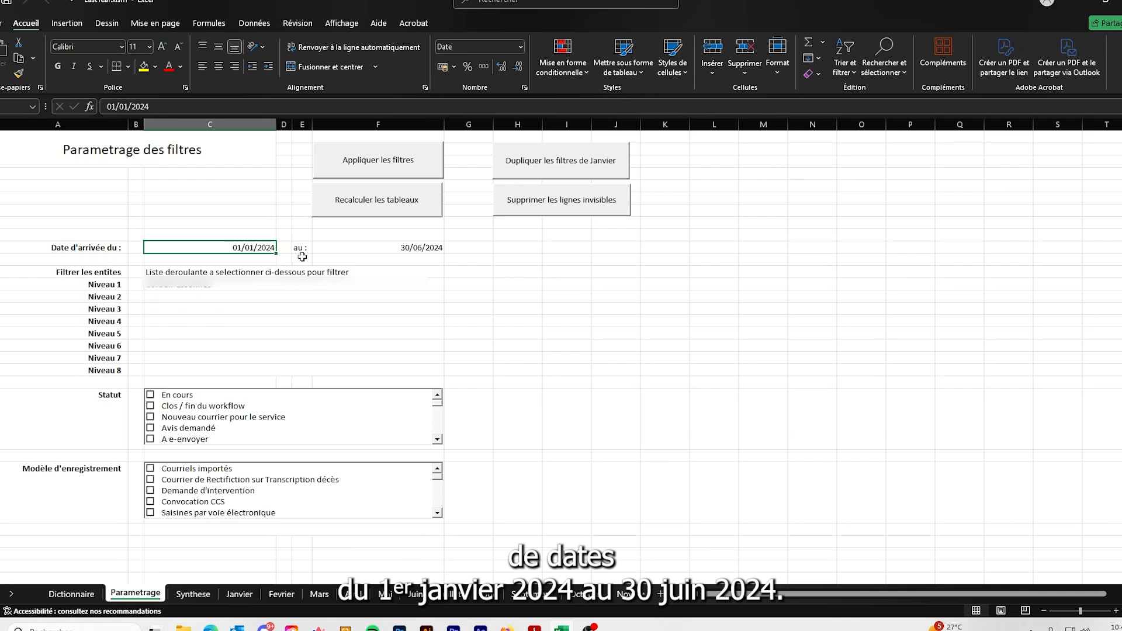
click(382, 250)
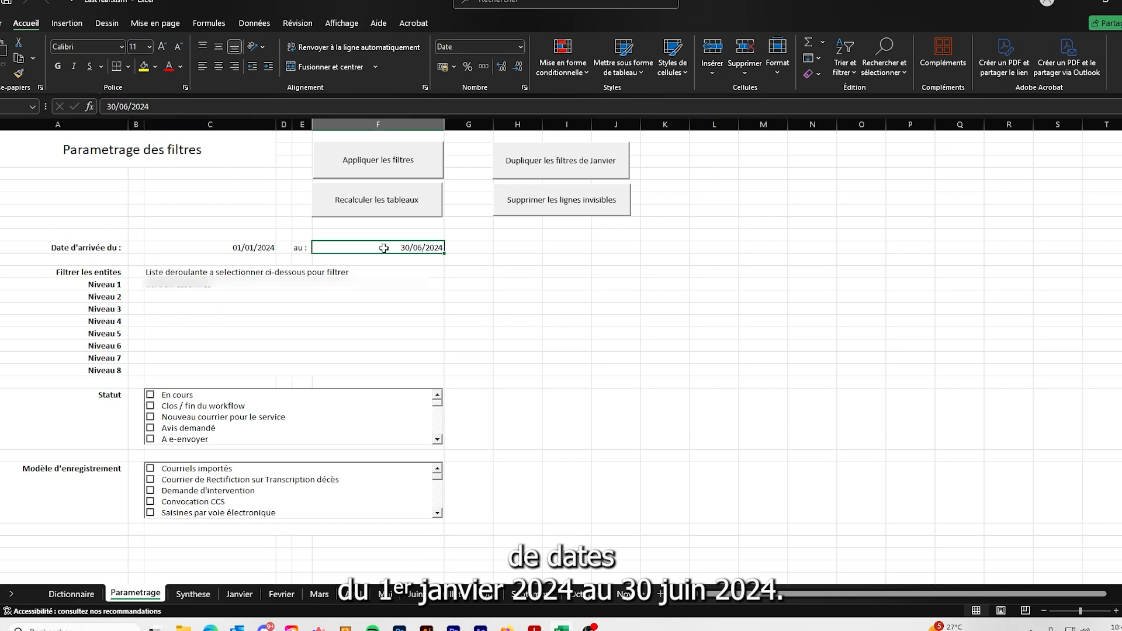
click(358, 295)
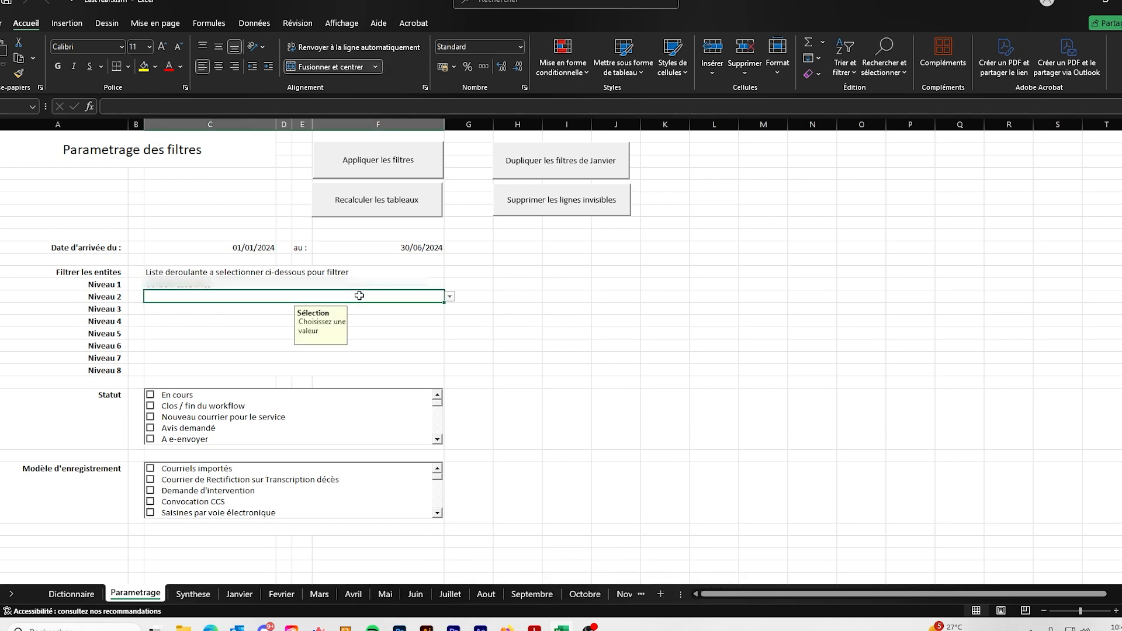
click(450, 297)
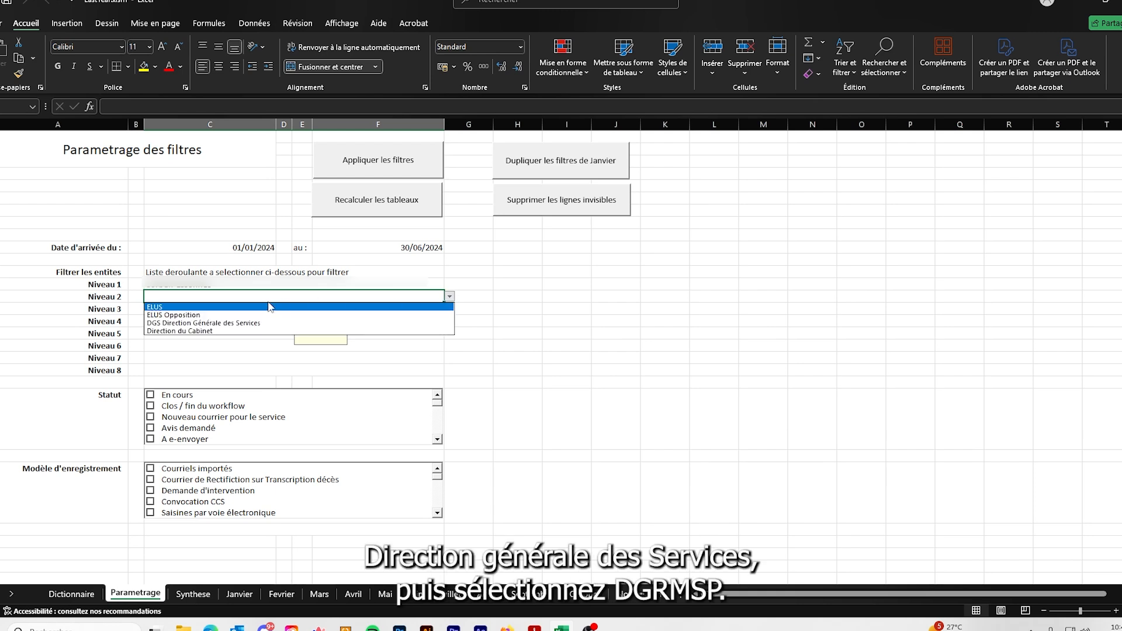
click(226, 323)
click(236, 326)
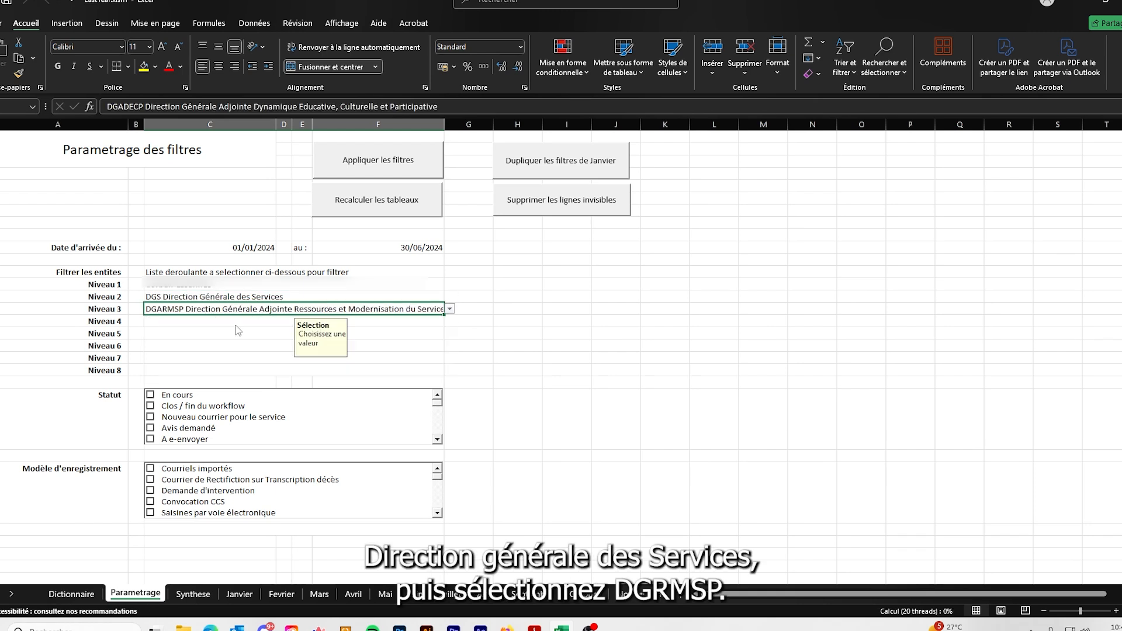
click(237, 324)
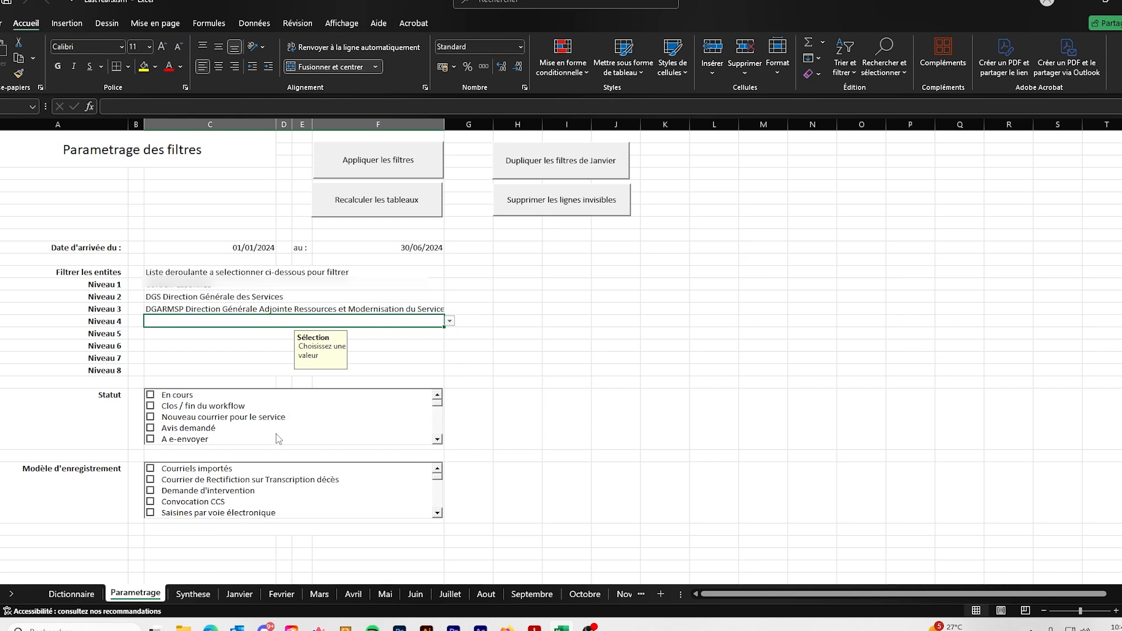
- Select Courriels importés and Saisines par voie électronique as the Modèle d'enregistrement filter values
click(150, 468)
click(149, 512)
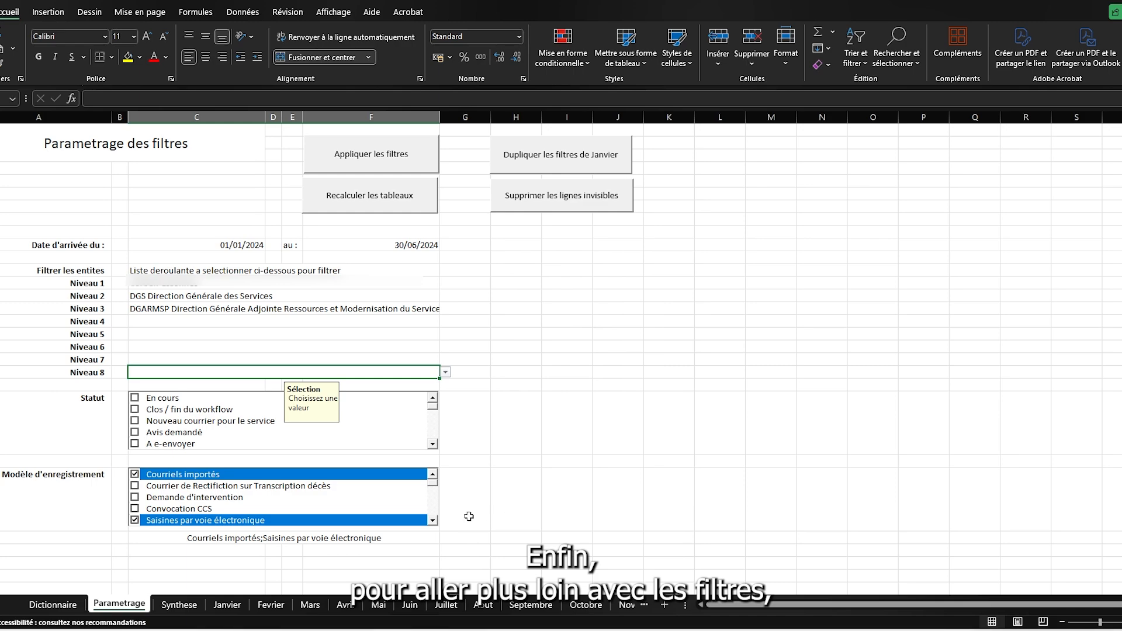
- Filter the Label typologie column of the Janvier sheet to Candidature only, excluding the housing application entry
click(227, 607)
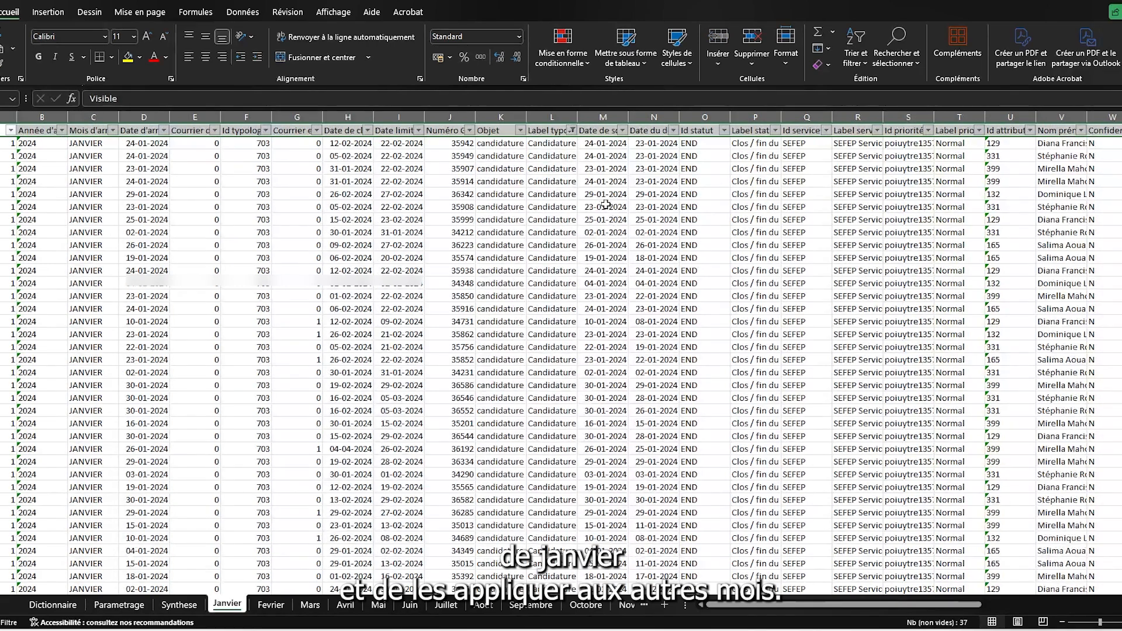
click(574, 130)
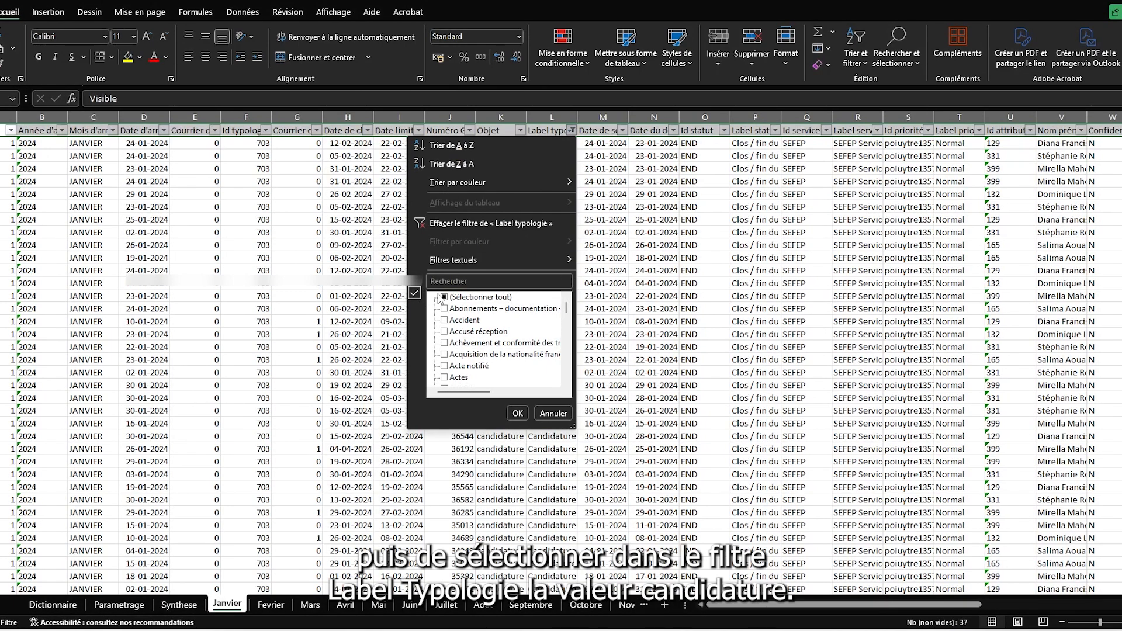
click(453, 279)
text(cand)
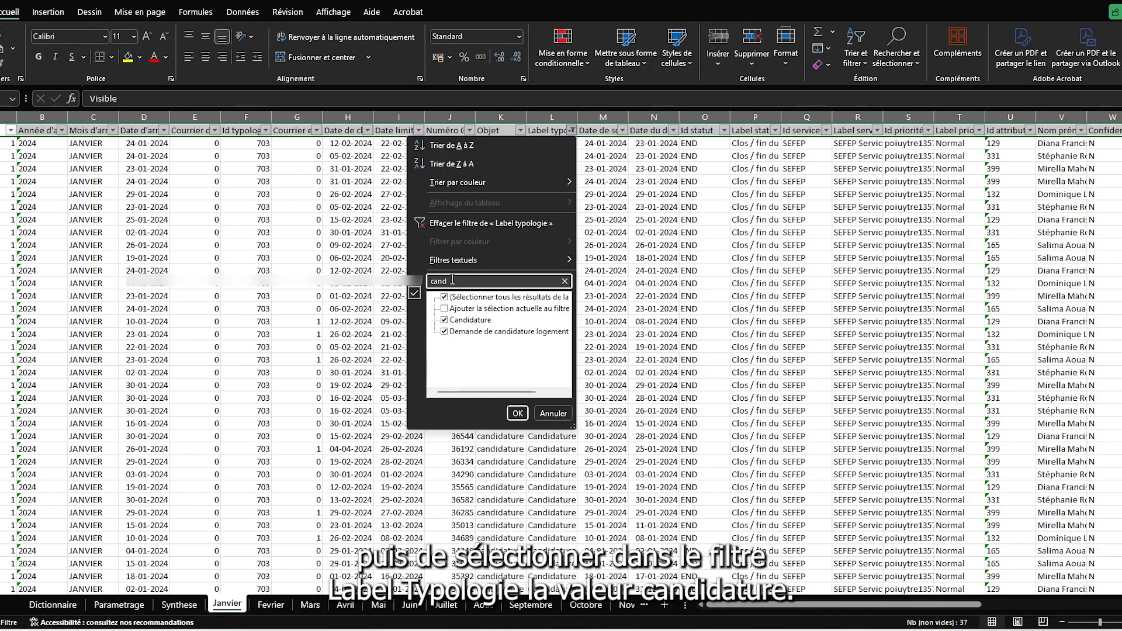
click(445, 331)
click(517, 414)
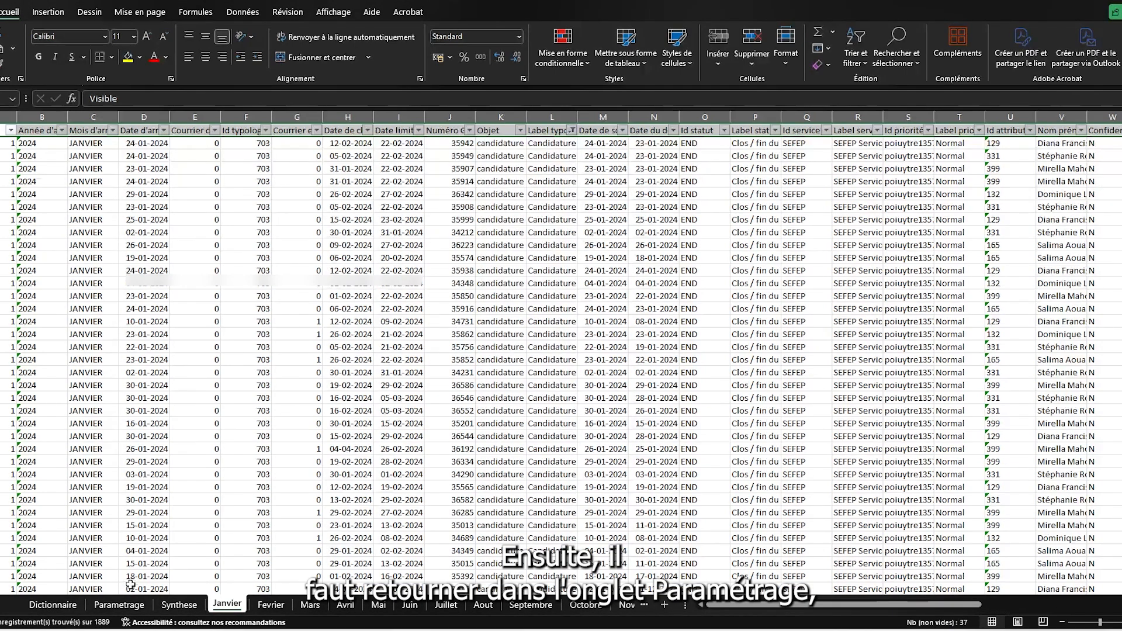
- Duplicate the January filters to the other months from the Parametrage sheet and recalculate the tables
click(128, 607)
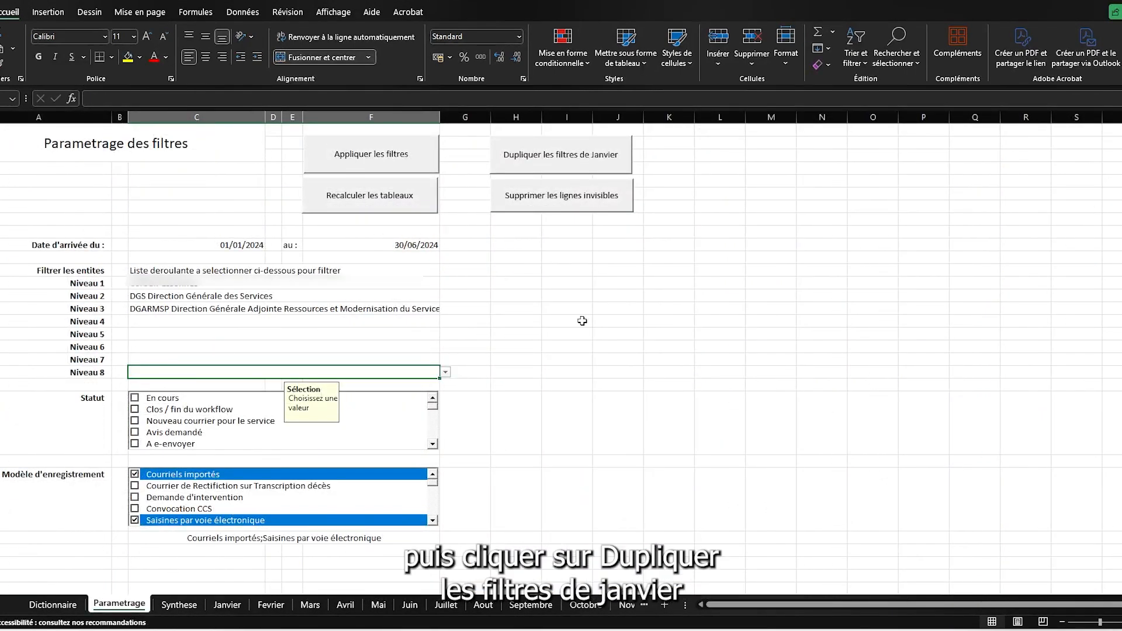
click(551, 170)
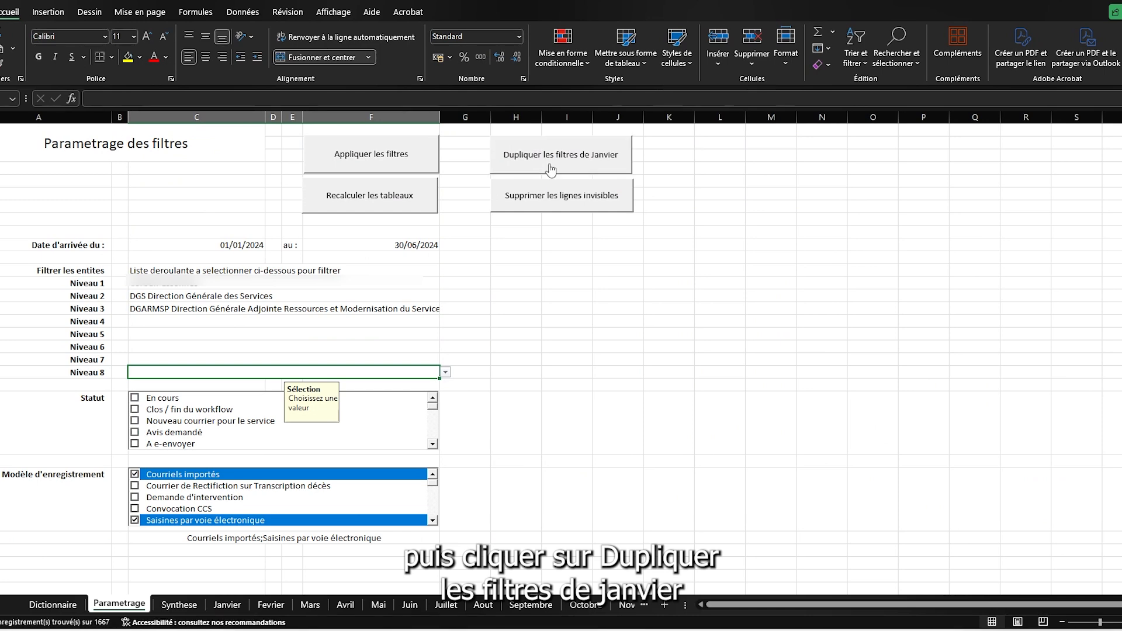
click(381, 203)
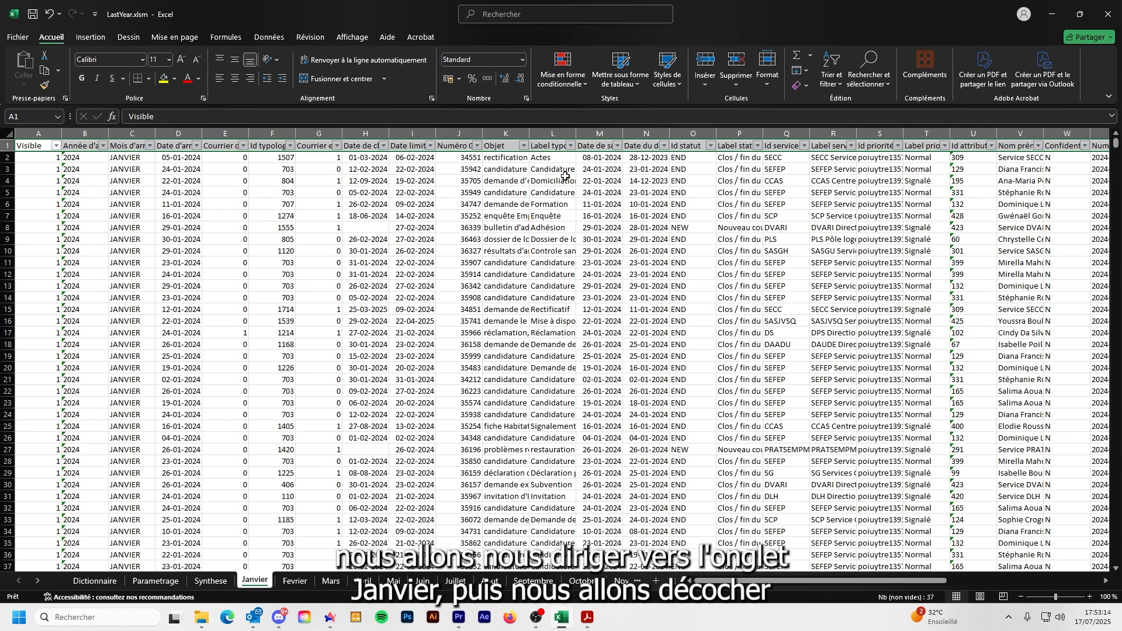
- Exclude the Informations value from the Label typologie filter in the Janvier sheet
click(569, 146)
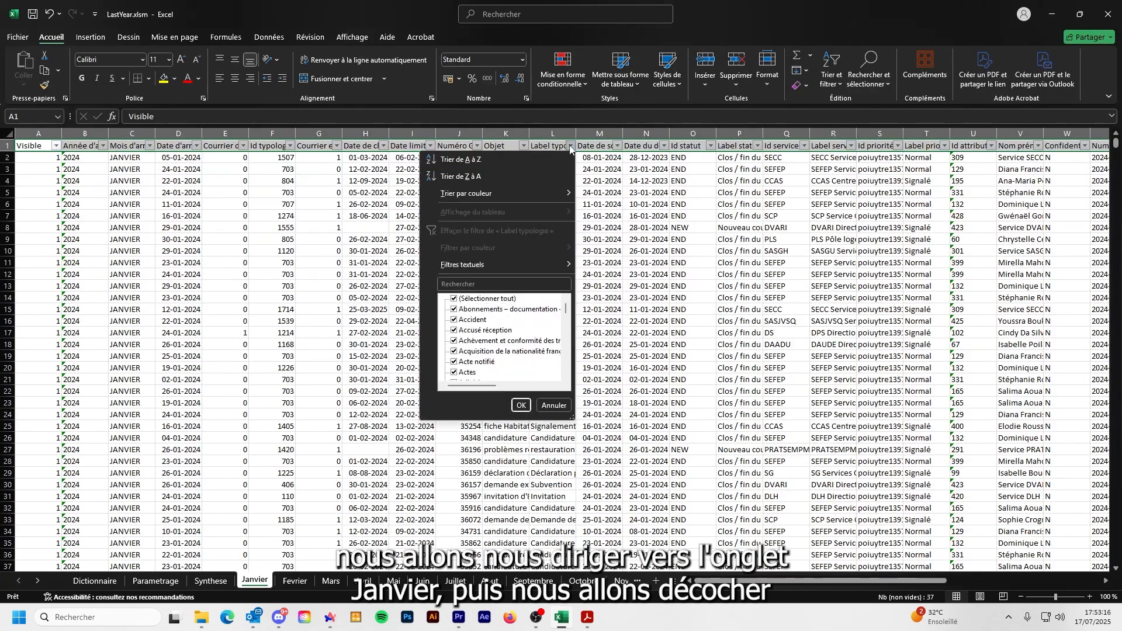
scroll(502, 339, down, 10)
click(478, 309)
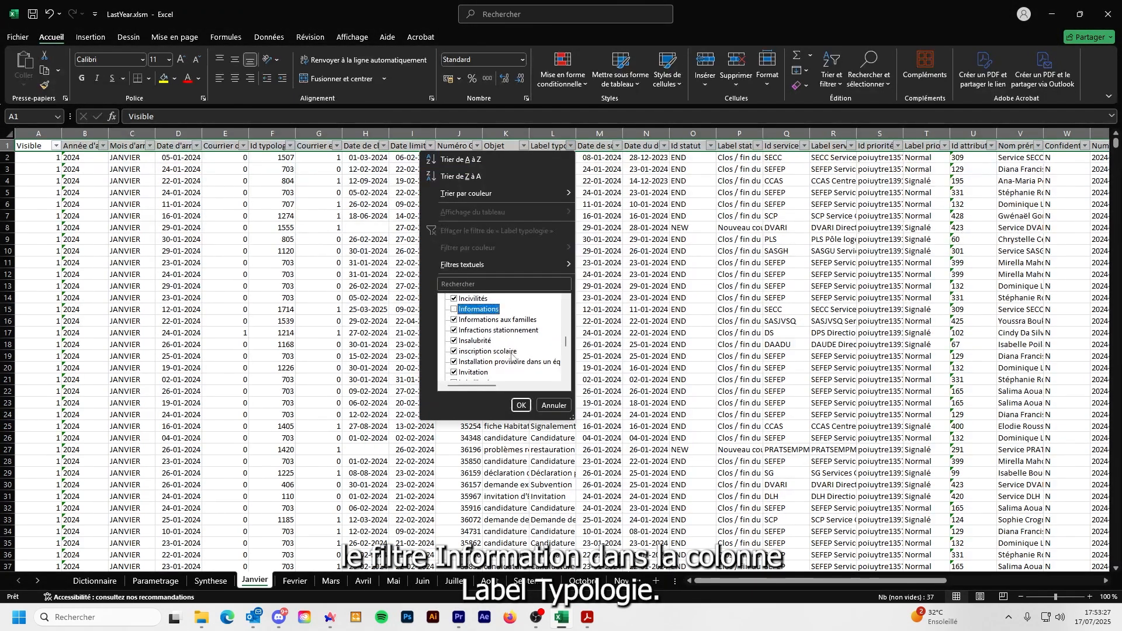
click(521, 405)
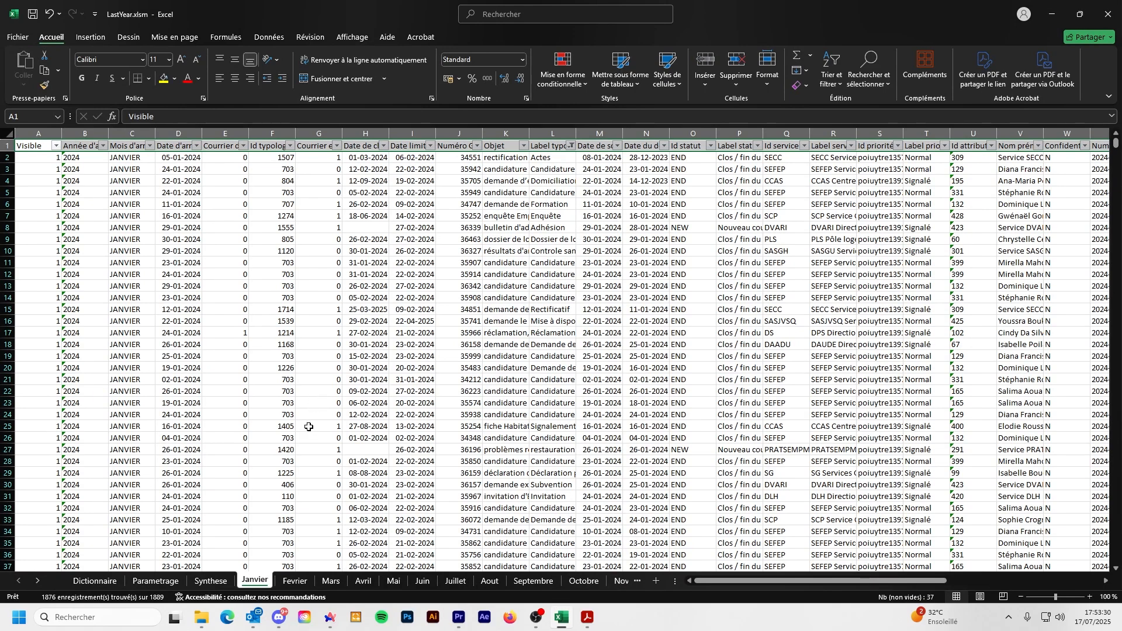
- Delete the invisible rows using the function on the Parametrage sheet
click(155, 581)
click(547, 210)
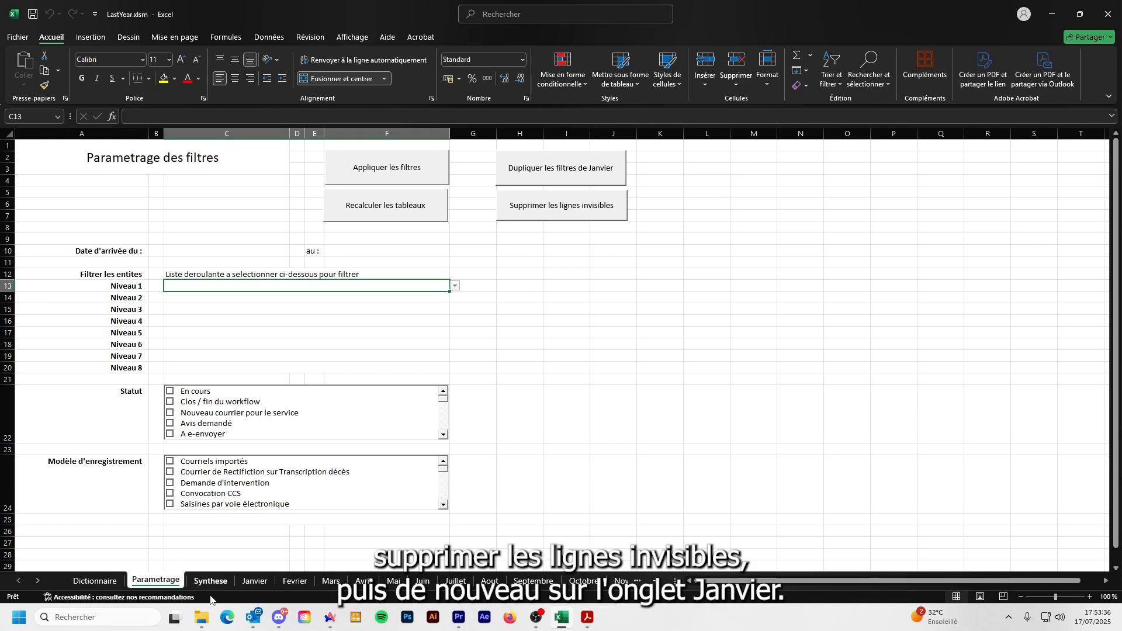
- Search the Label typologie filter values of the Janvier sheet for "inform"
click(254, 581)
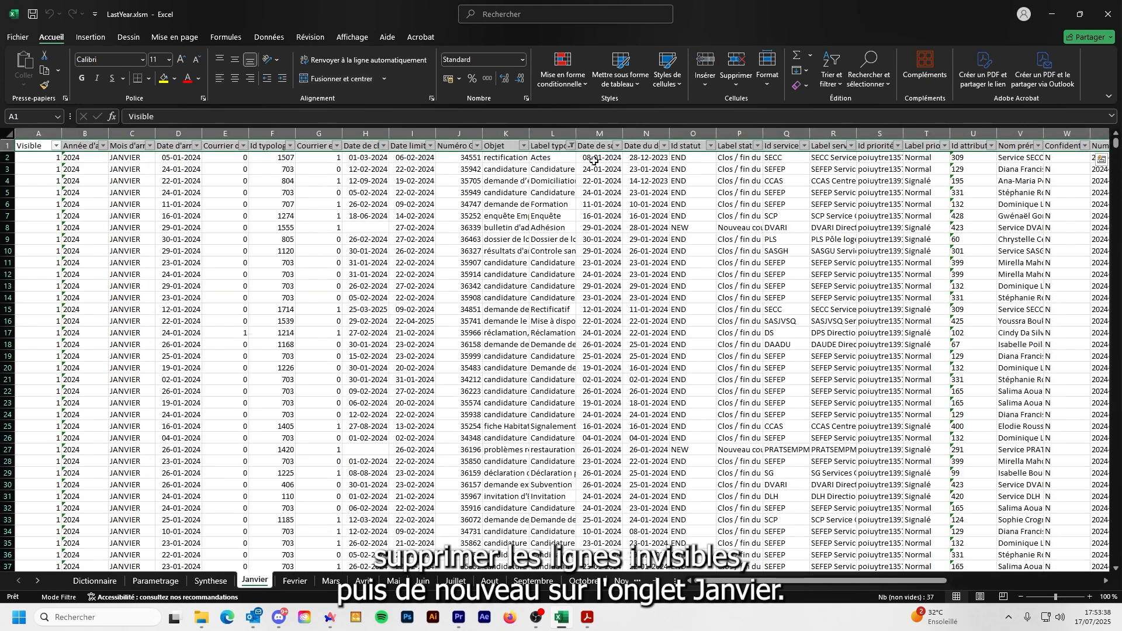
click(571, 146)
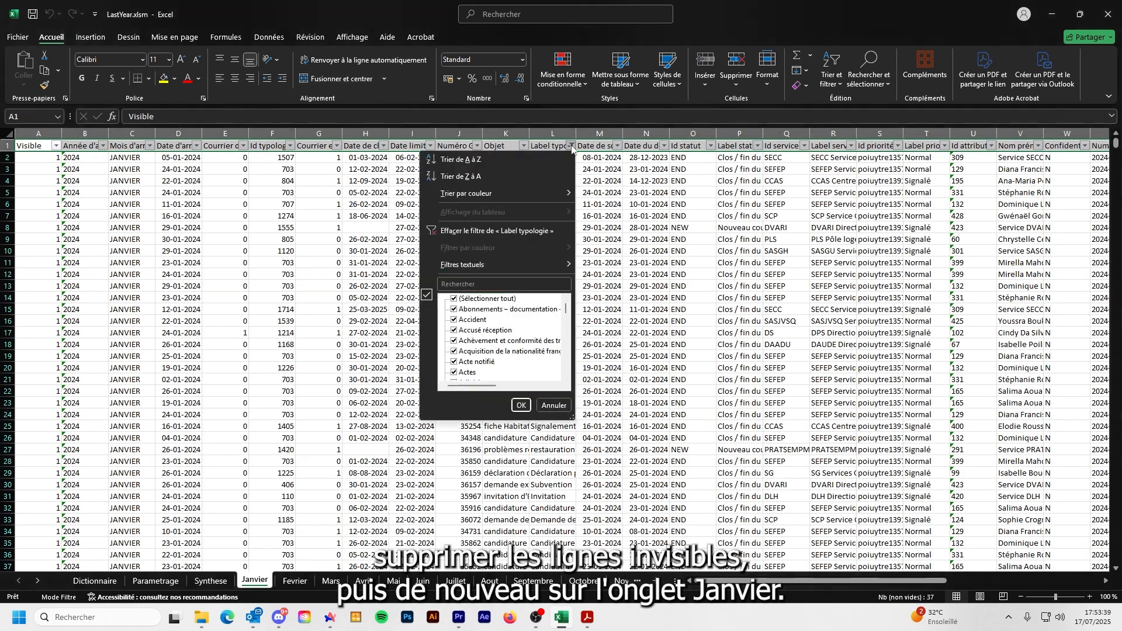
click(475, 284)
text(inform)
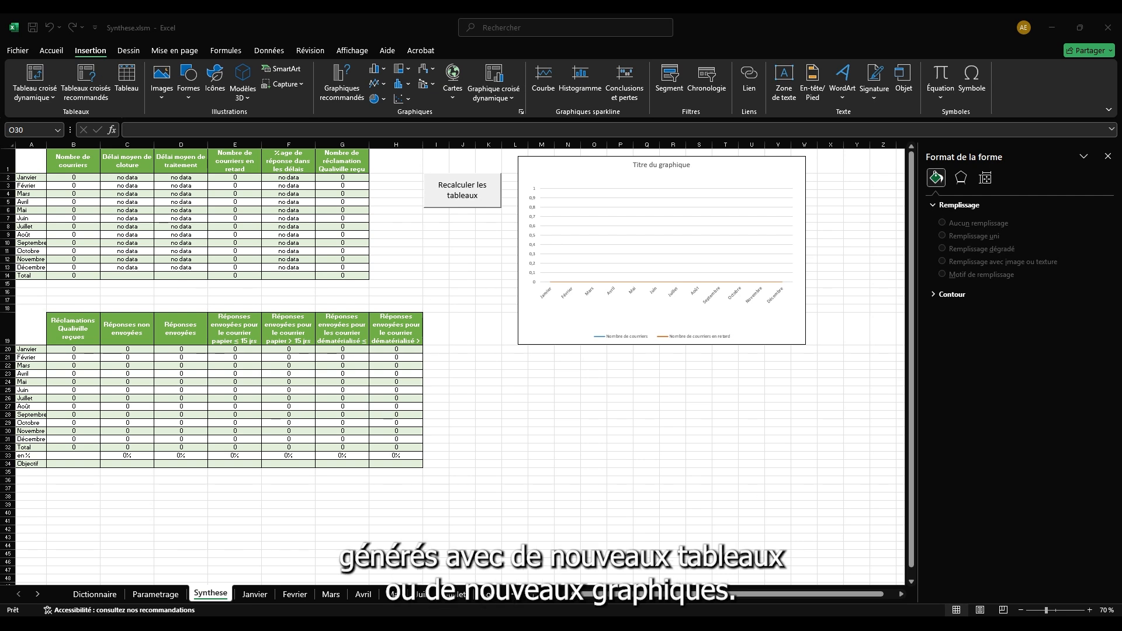
- In Synthese.xlsm, insert a pie chart from headings E19:H19 and percentages E33:H33, and place it below the existing chart
key(alt+Tab)
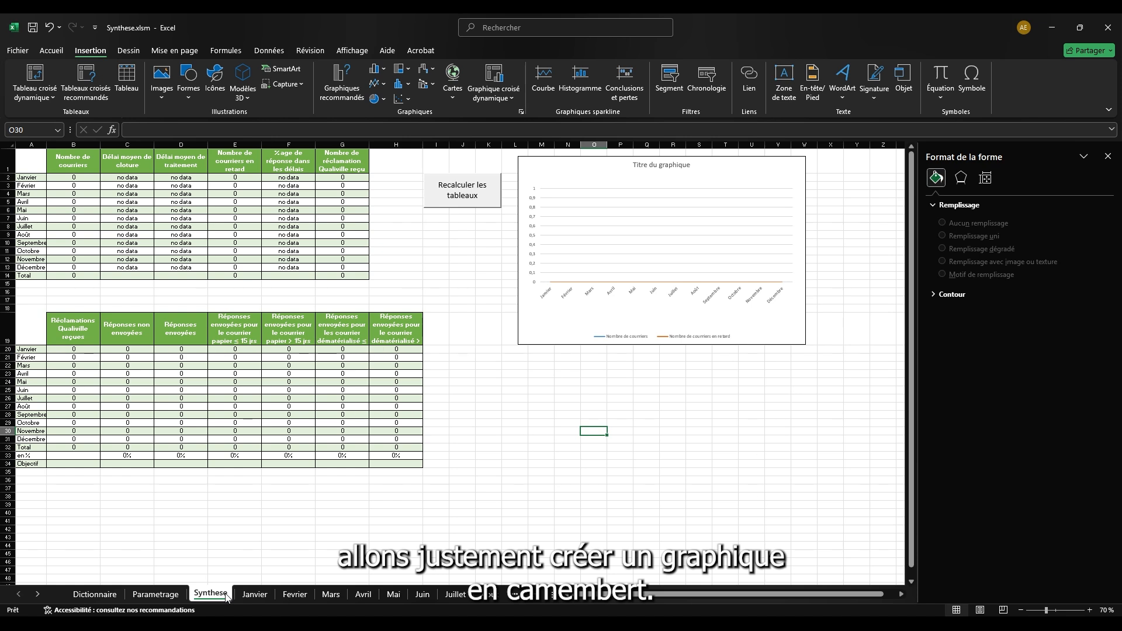
drag(238, 453, 390, 454)
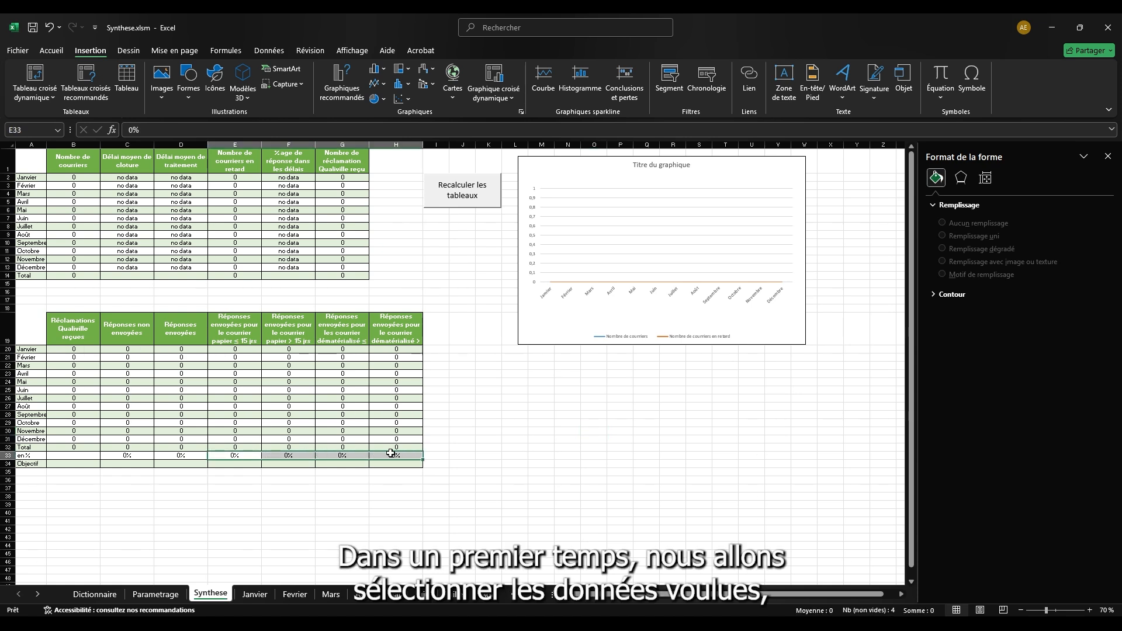
ctrl+drag(234, 331, 387, 331)
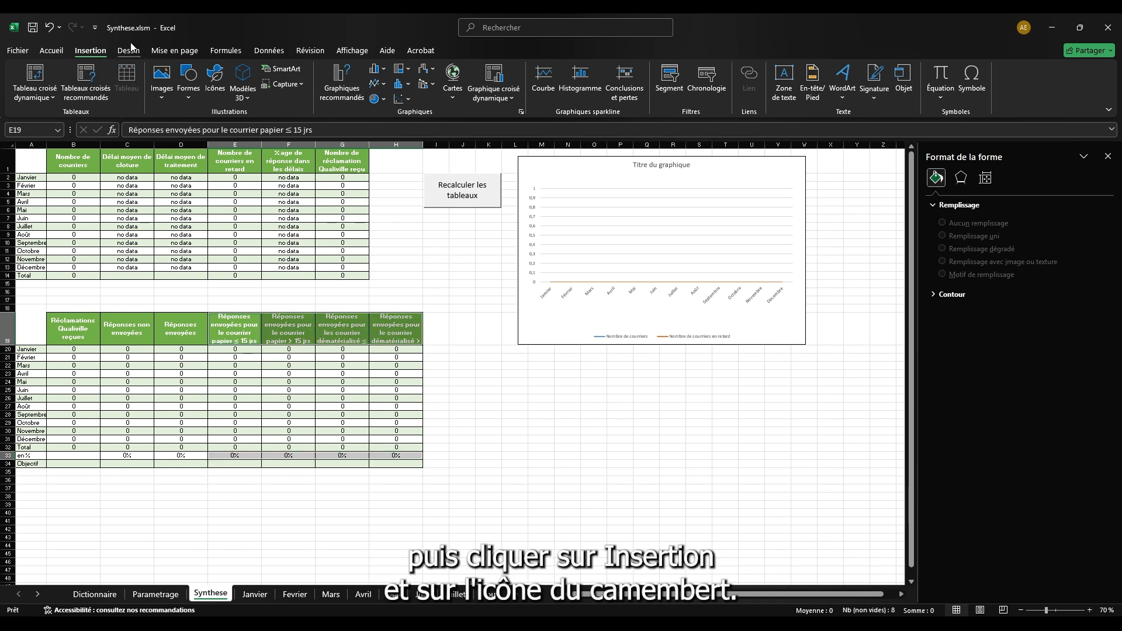
click(384, 103)
click(385, 199)
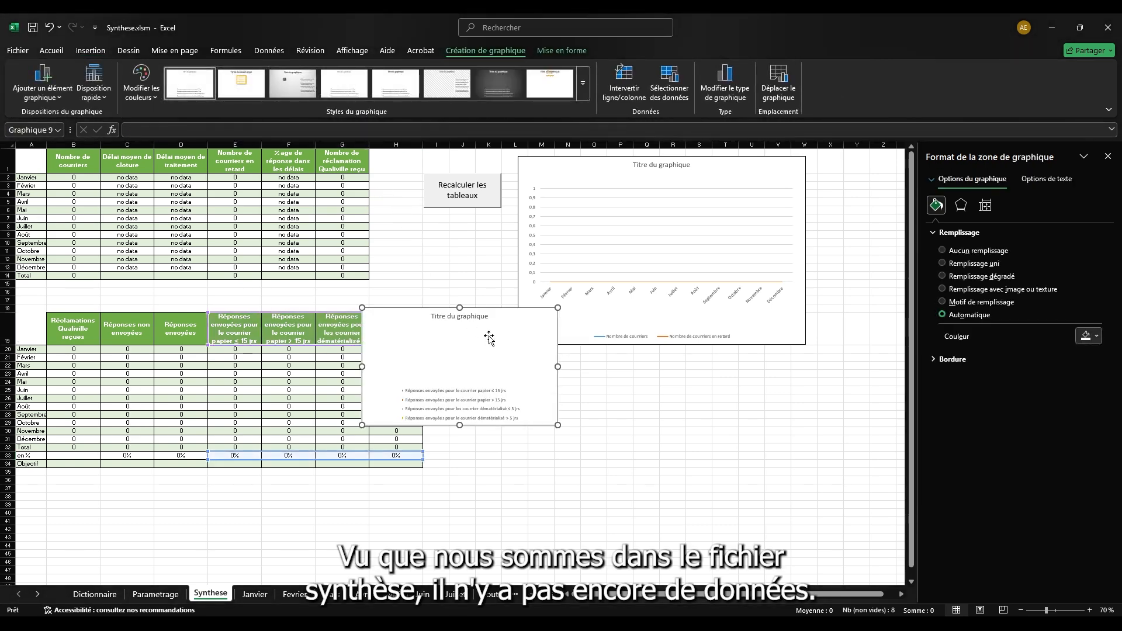
drag(528, 321, 655, 368)
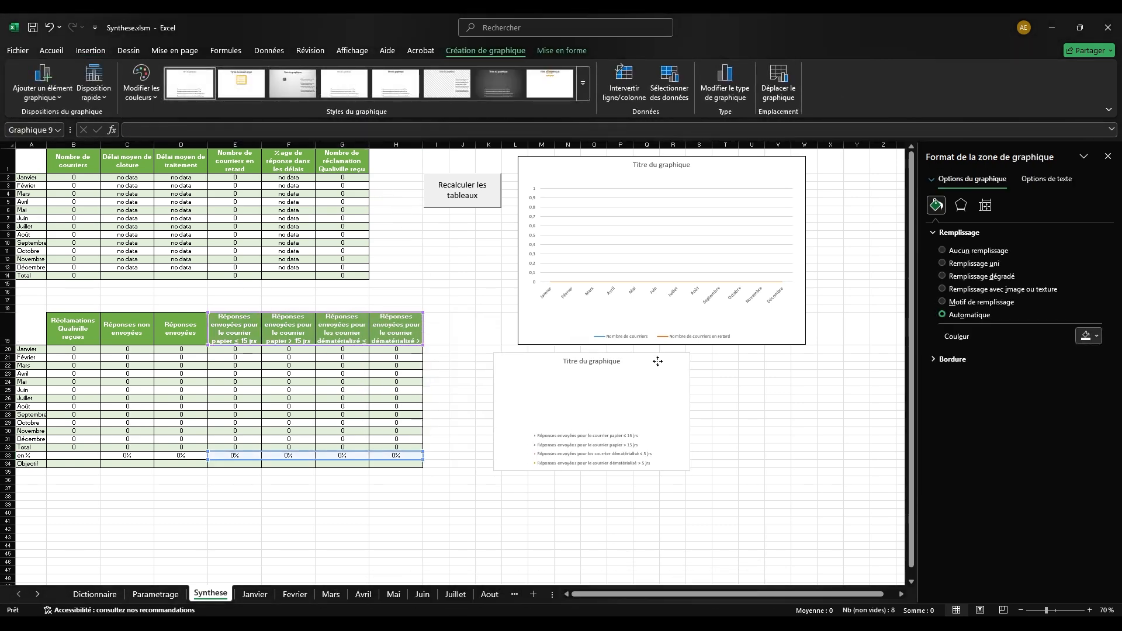